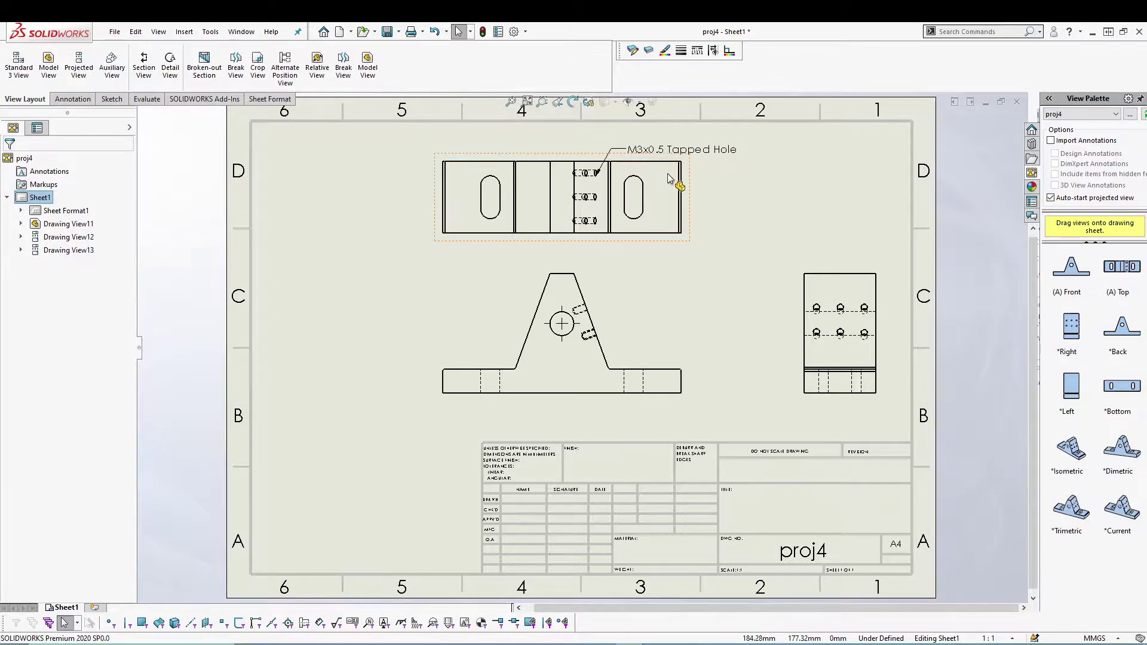
Raise the M3x0.5 Tapped Hole note slightly above the top view and close the note editor.
drag(726, 150, 723, 139)
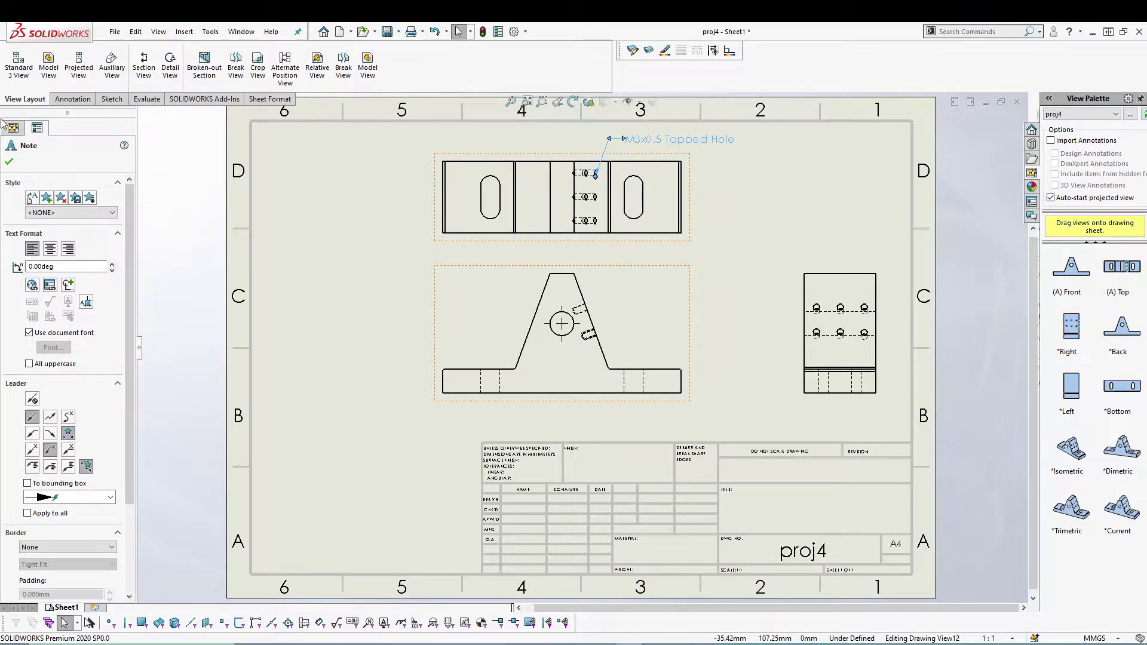
click(9, 161)
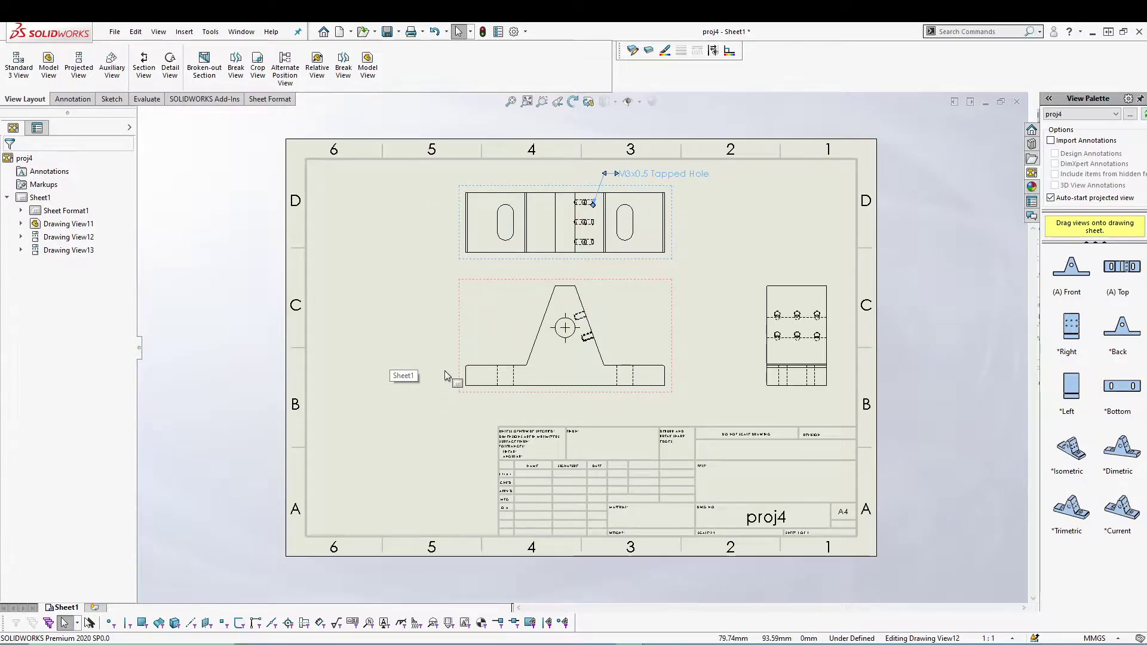
key(f)
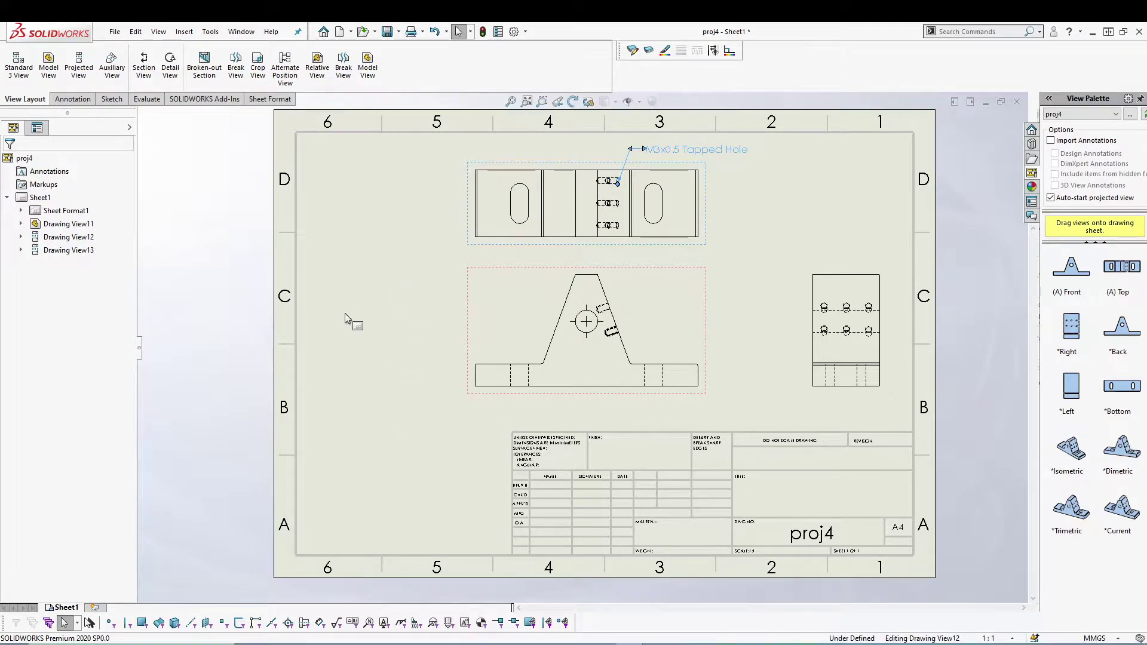
Bring up the sheet's shortcut menu expanded to show all options, including Properties.
right_click(368, 270)
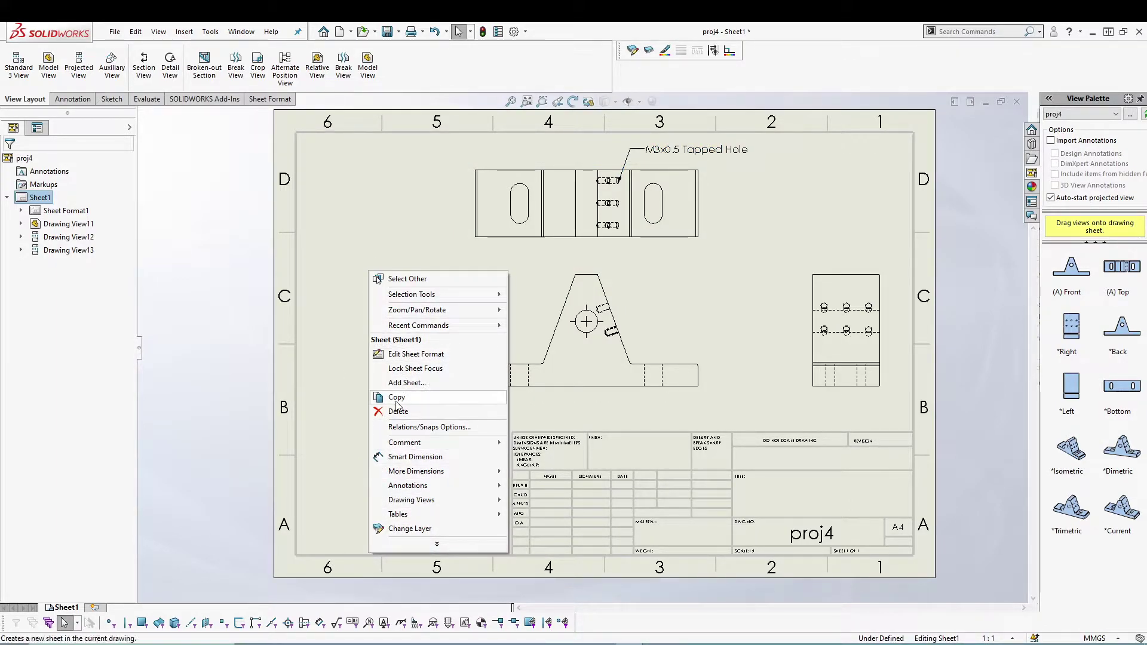
mouse_move(437, 546)
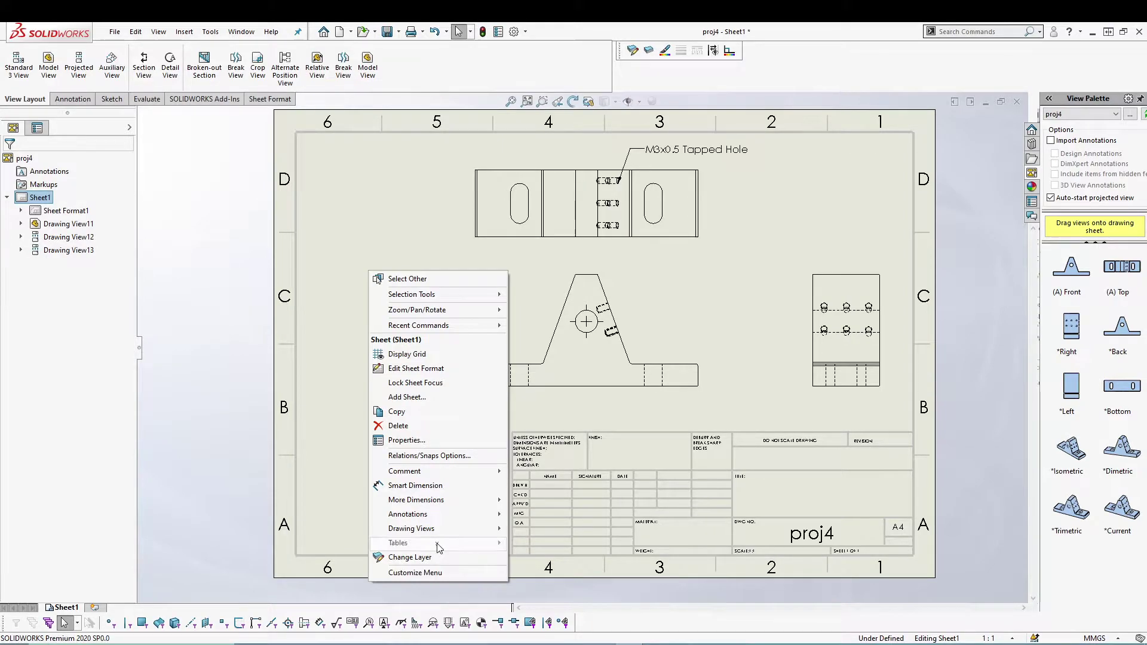
Set the sheet size to B (ANSI) Landscape in Sheet Properties and apply the change.
click(410, 443)
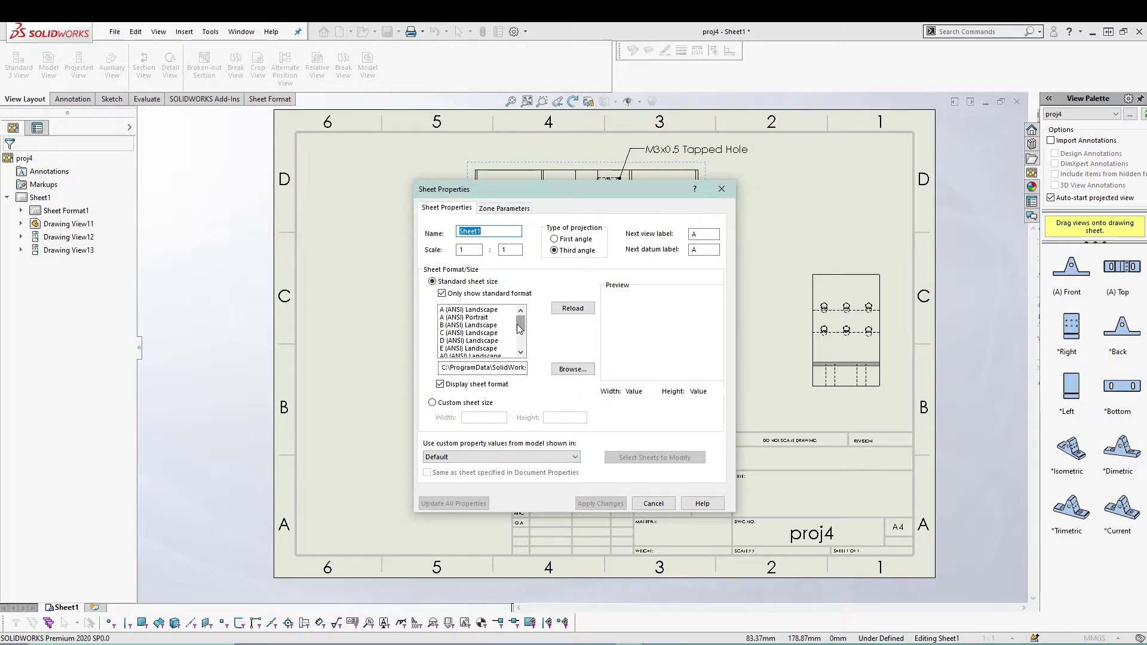
scroll(519, 347, down, 2)
scroll(519, 344, up, 2)
mouse_move(521, 329)
mouse_down()
mouse_move(520, 355)
mouse_move(509, 311)
mouse_up()
click(475, 325)
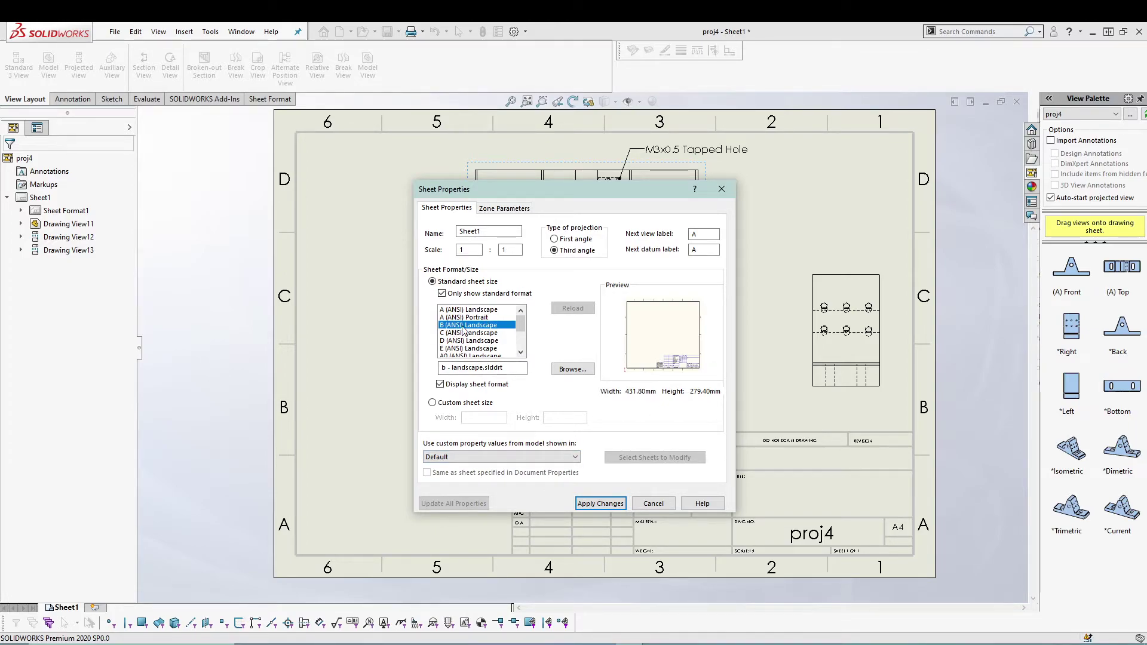
click(601, 503)
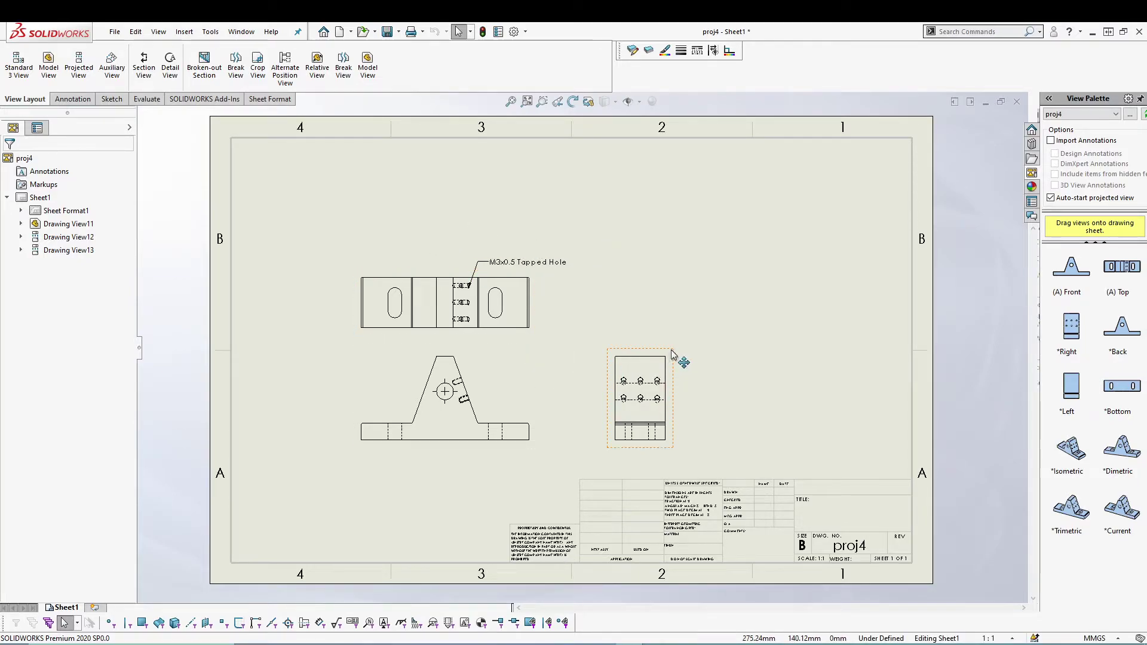
Move the top and front views upward and push the right view farther right.
drag(671, 355, 735, 353)
drag(546, 355, 593, 355)
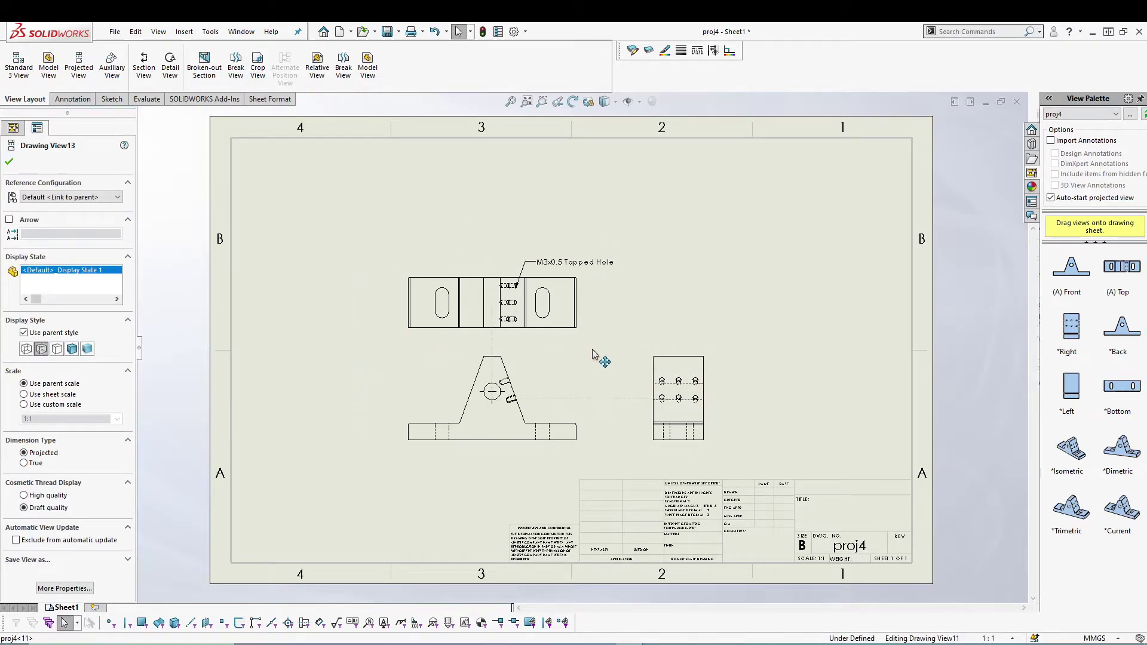
drag(544, 276, 543, 215)
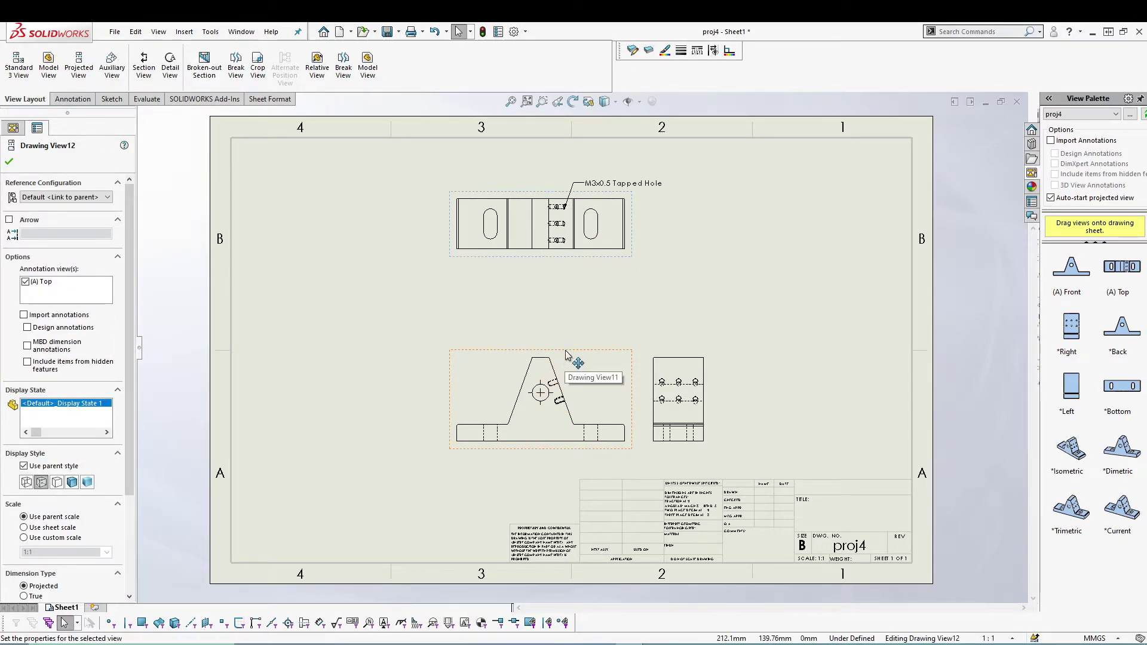
drag(584, 359, 592, 292)
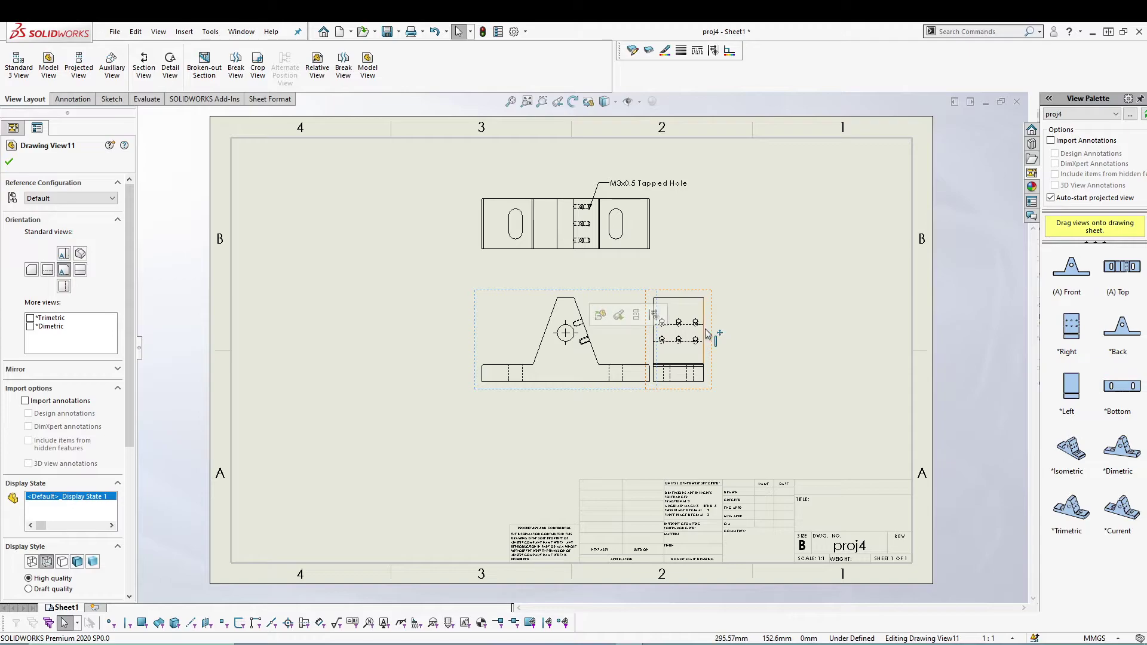
drag(711, 333, 818, 341)
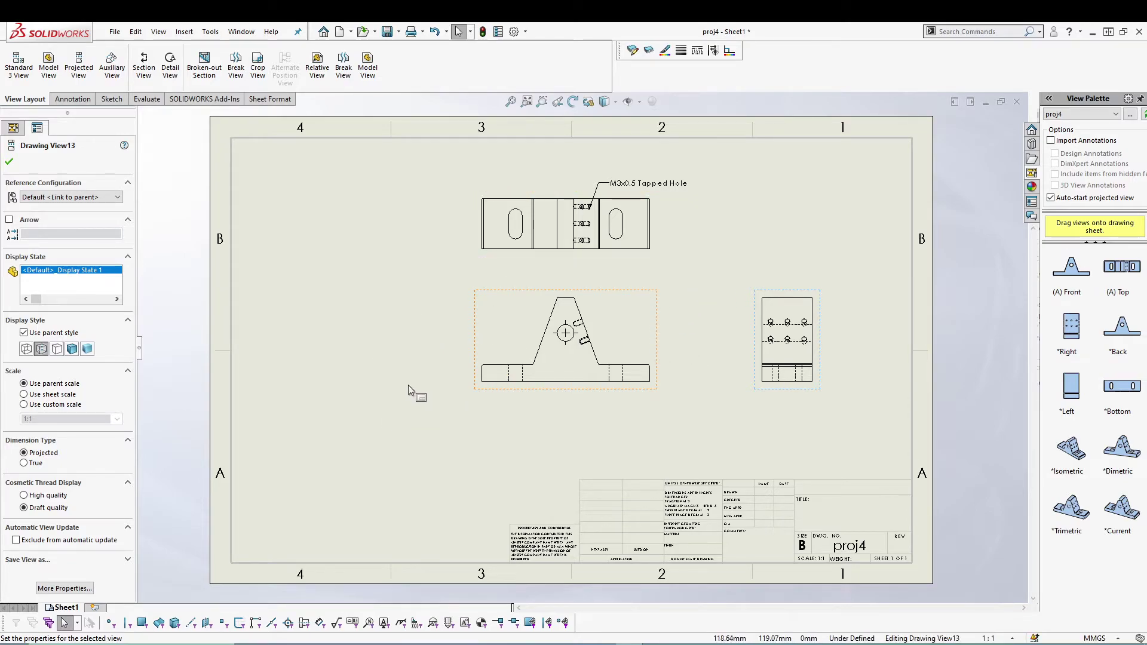
click(361, 429)
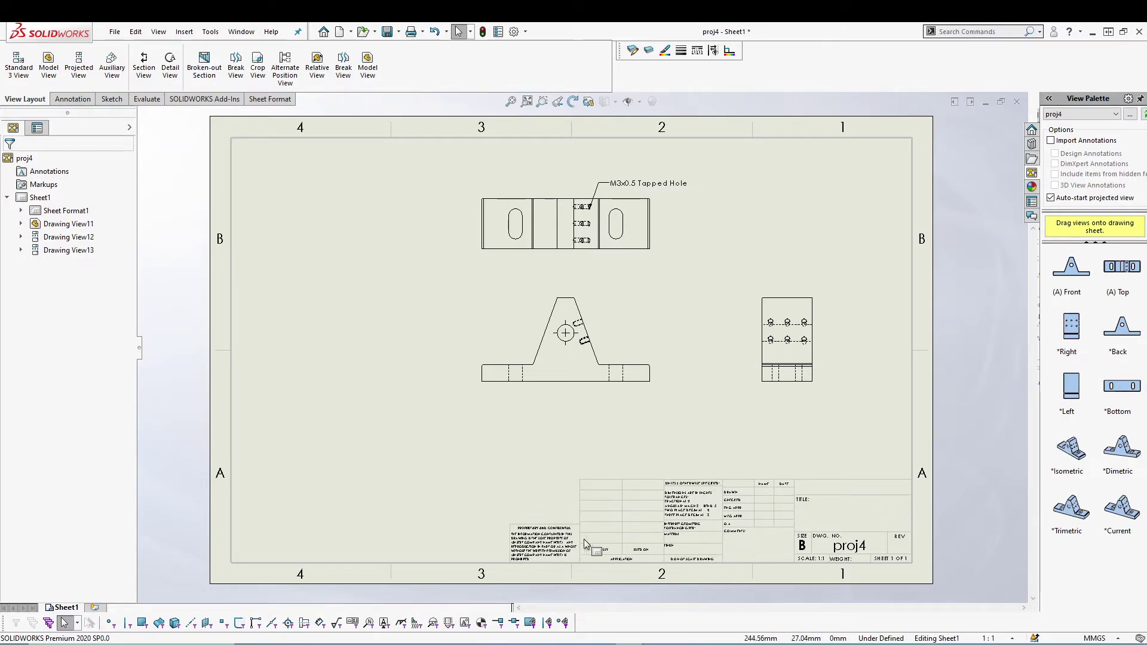
Zoom and pan to the title block showing size B, drawing proj4 and scale 1:1.
scroll(645, 591, down, 3)
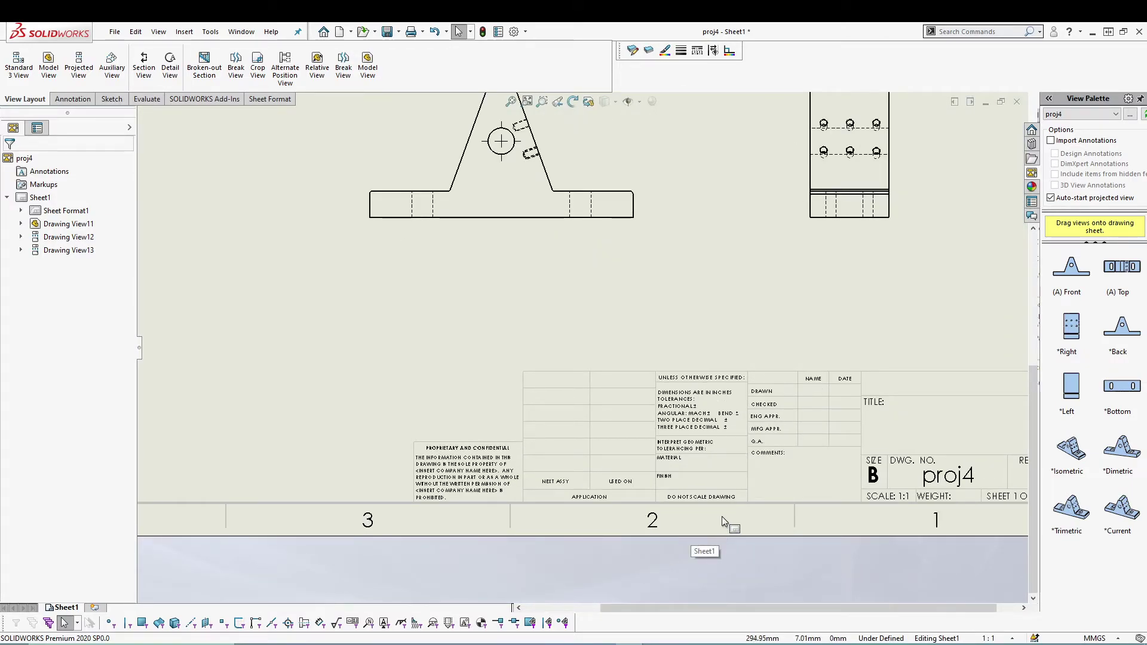
middle_drag(777, 464, 658, 457)
scroll(638, 465, up, 2)
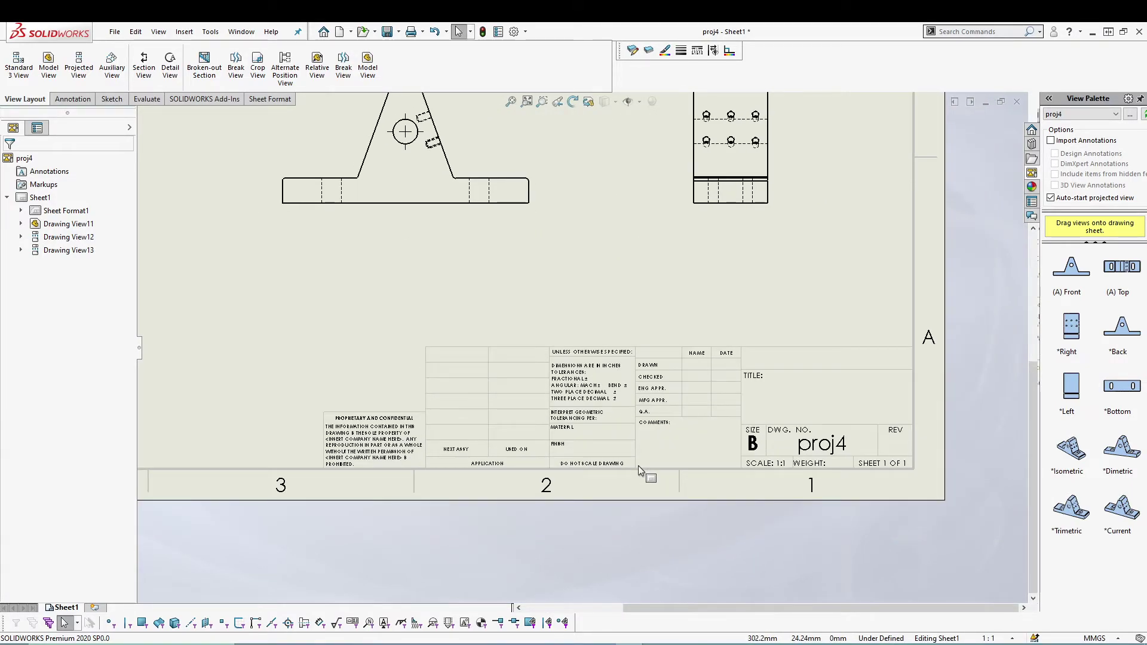
scroll(470, 400, up, 2)
scroll(532, 350, down, 2)
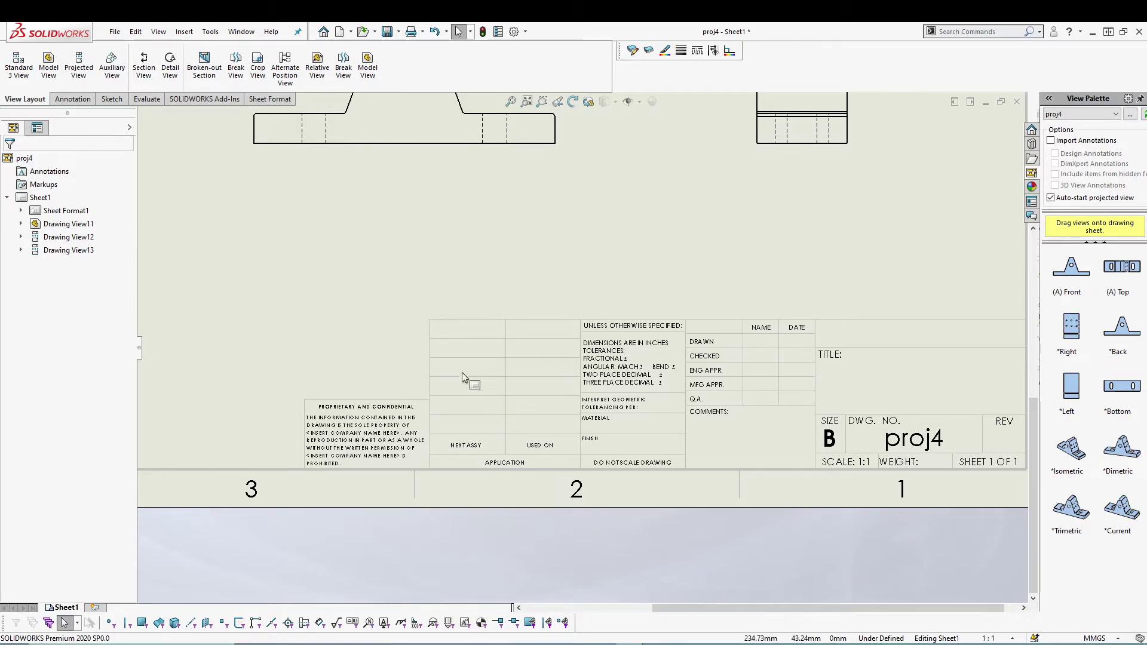
Enter Edit Sheet Format and delete the PROPRIETARY AND CONFIDENTIAL note's text and heading.
right_click(575, 220)
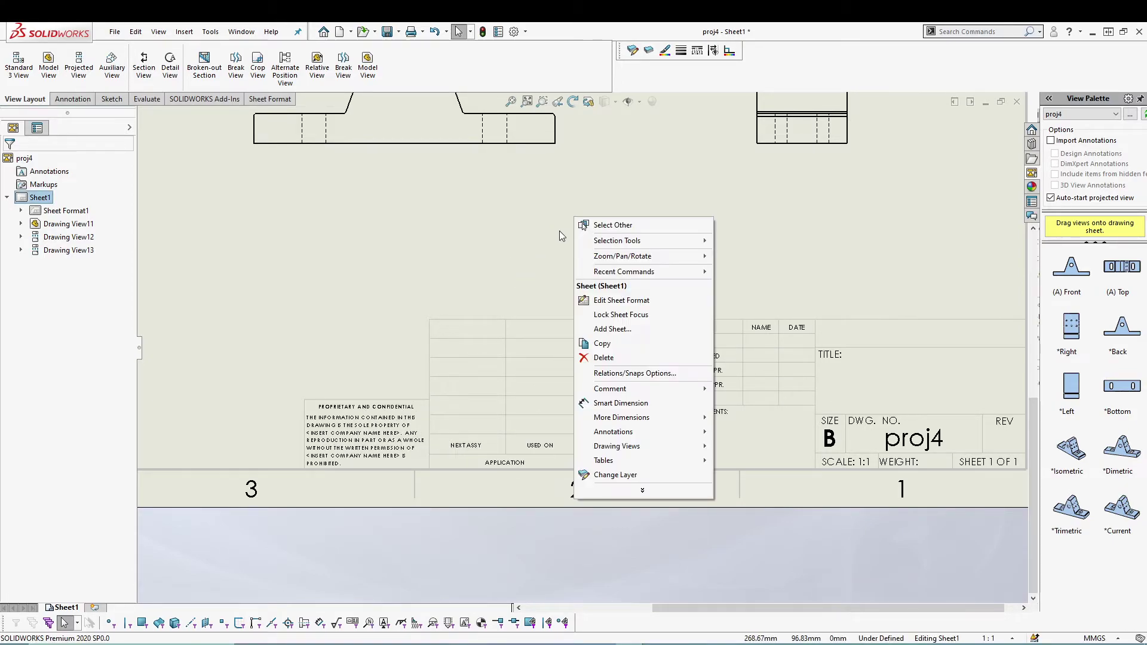
click(607, 301)
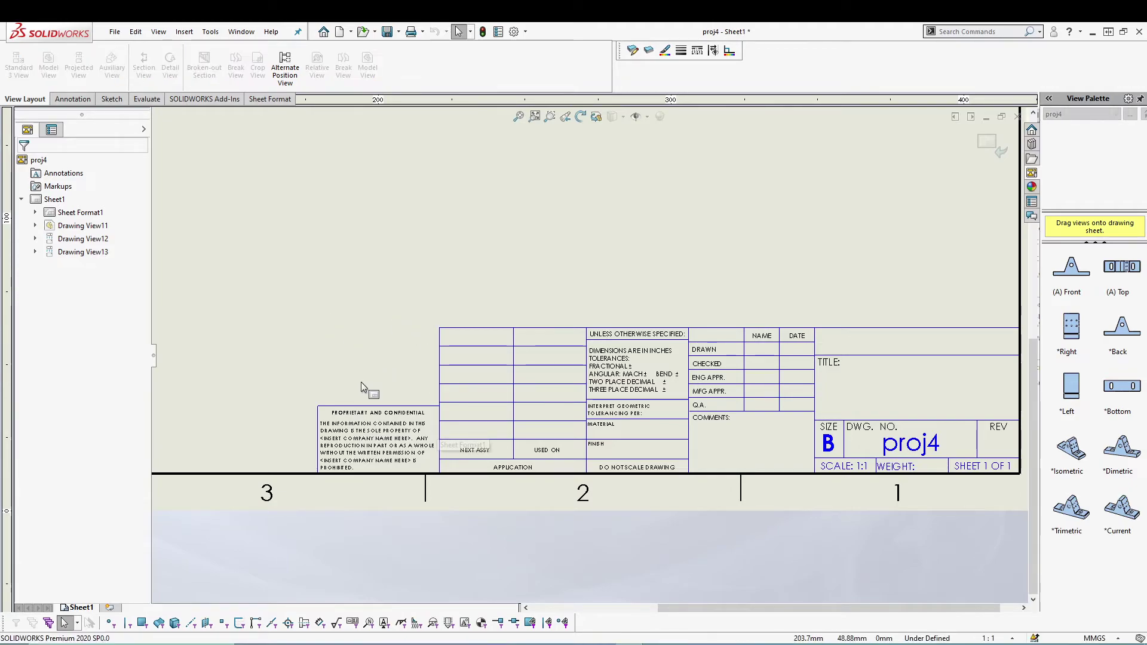
click(378, 445)
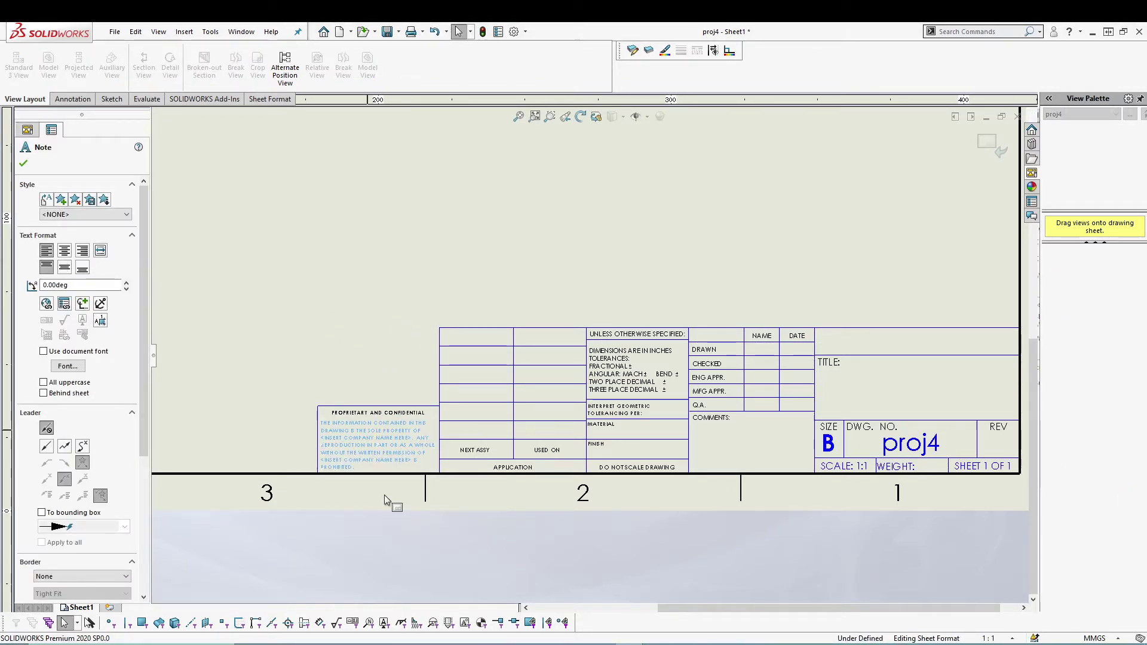
key(Delete)
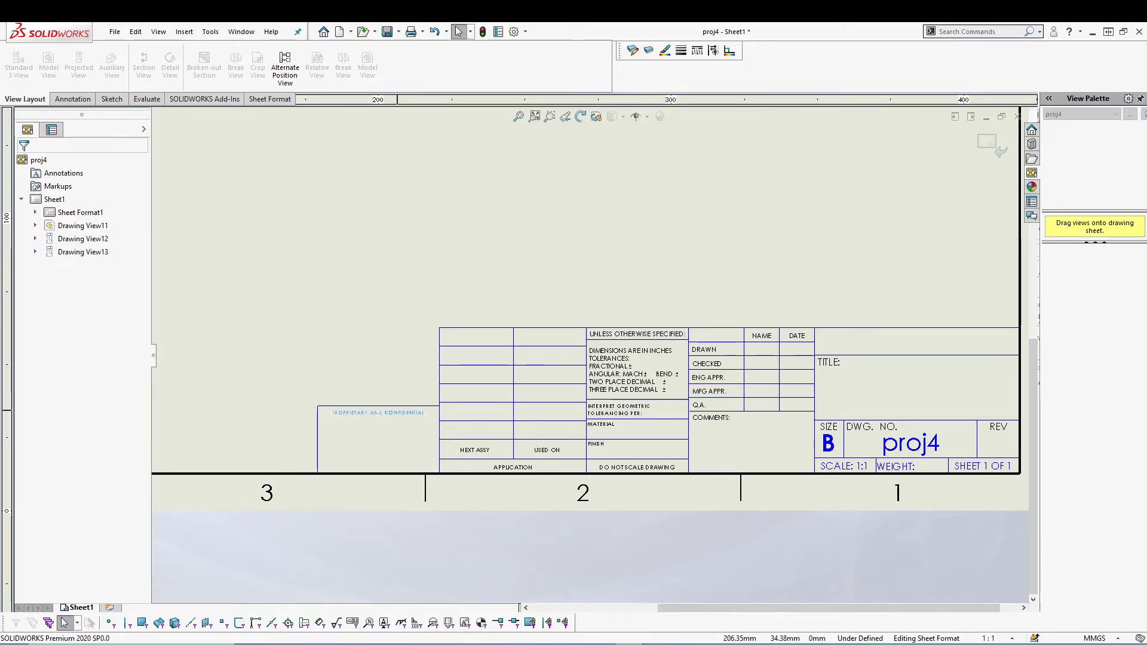
click(400, 413)
key(Delete)
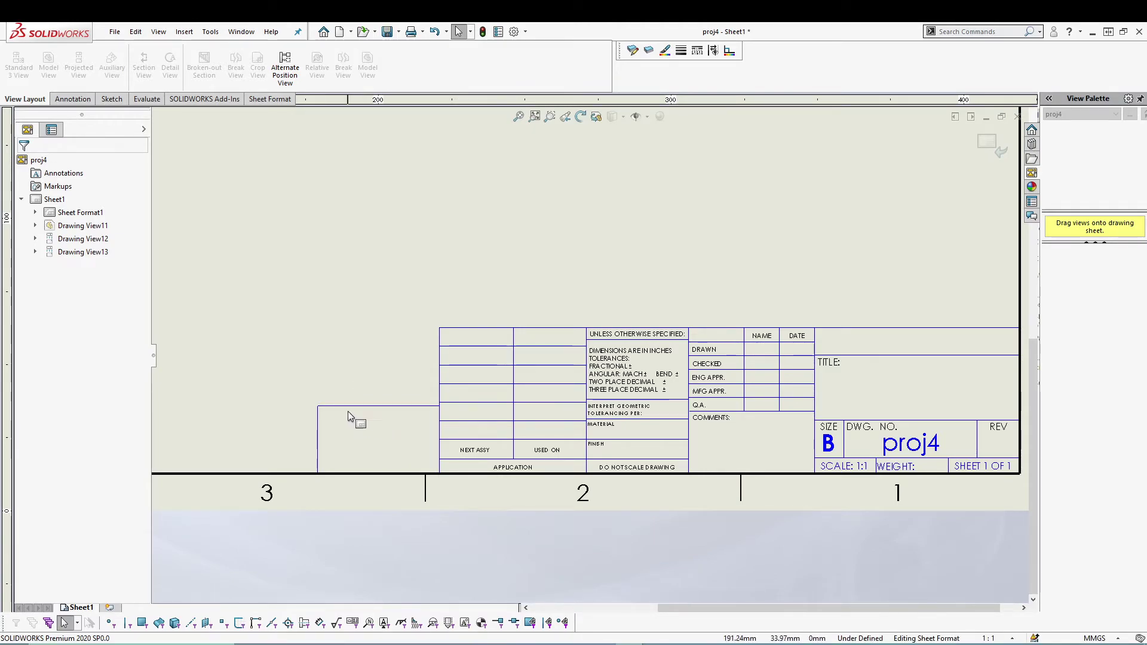
click(110, 99)
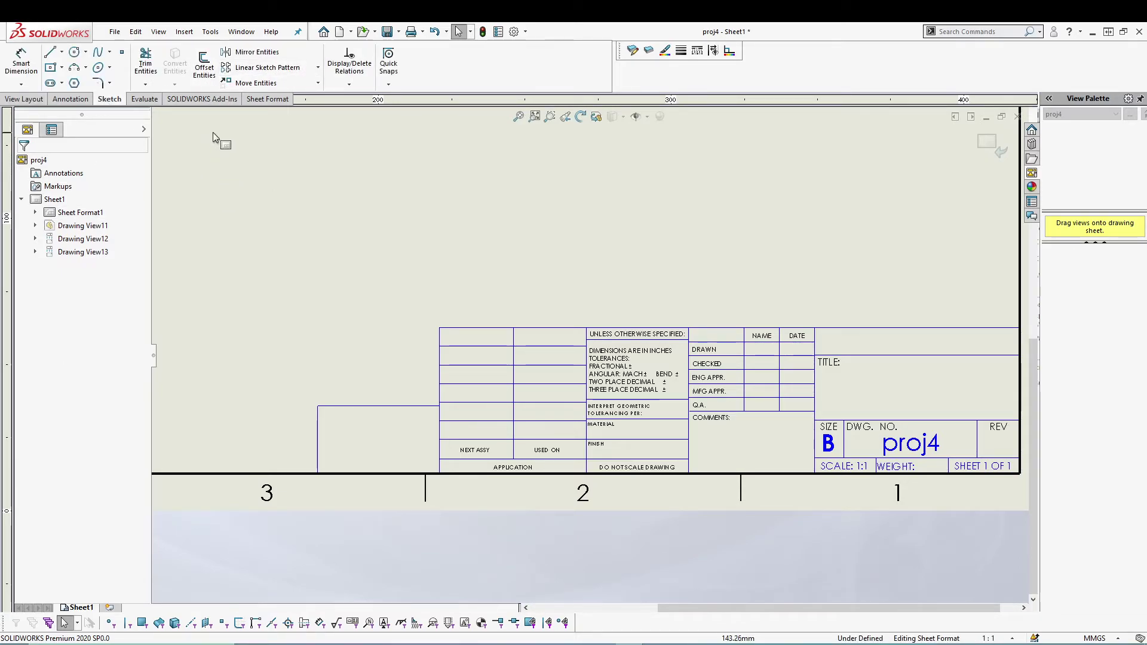
Power-trim the bottom-left box and NEXT ASSY/USED ON grid lines from the title block.
click(149, 69)
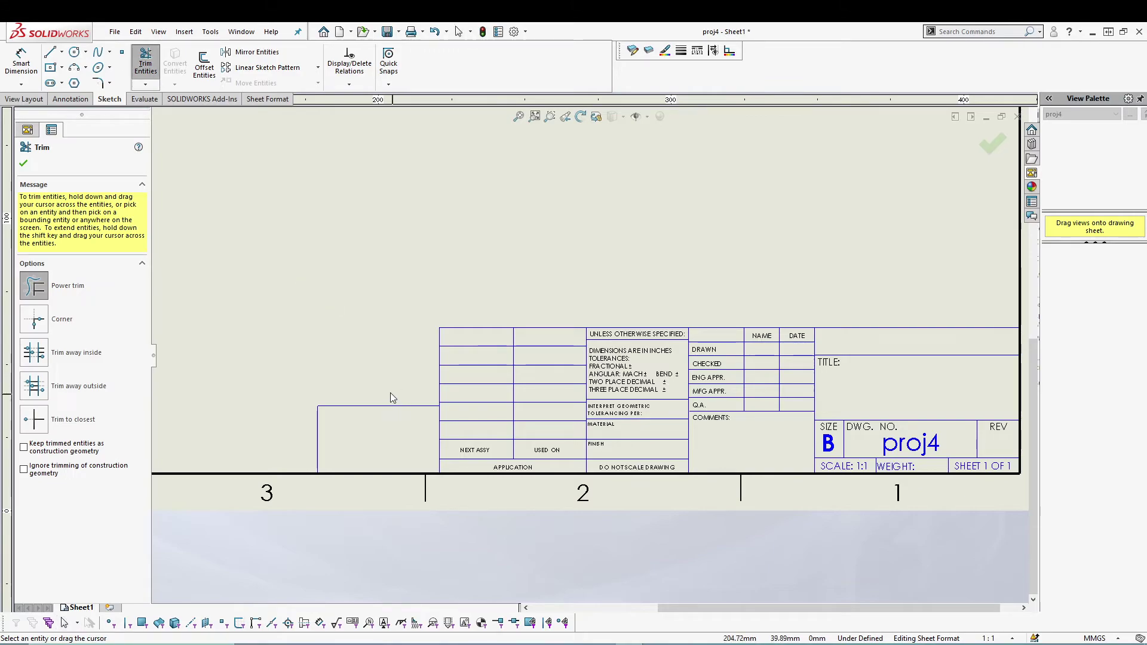
mouse_move(422, 294)
mouse_down()
mouse_move(463, 339)
mouse_move(475, 398)
mouse_move(464, 458)
mouse_up()
drag(412, 397, 478, 346)
drag(554, 280, 551, 459)
drag(474, 350, 529, 403)
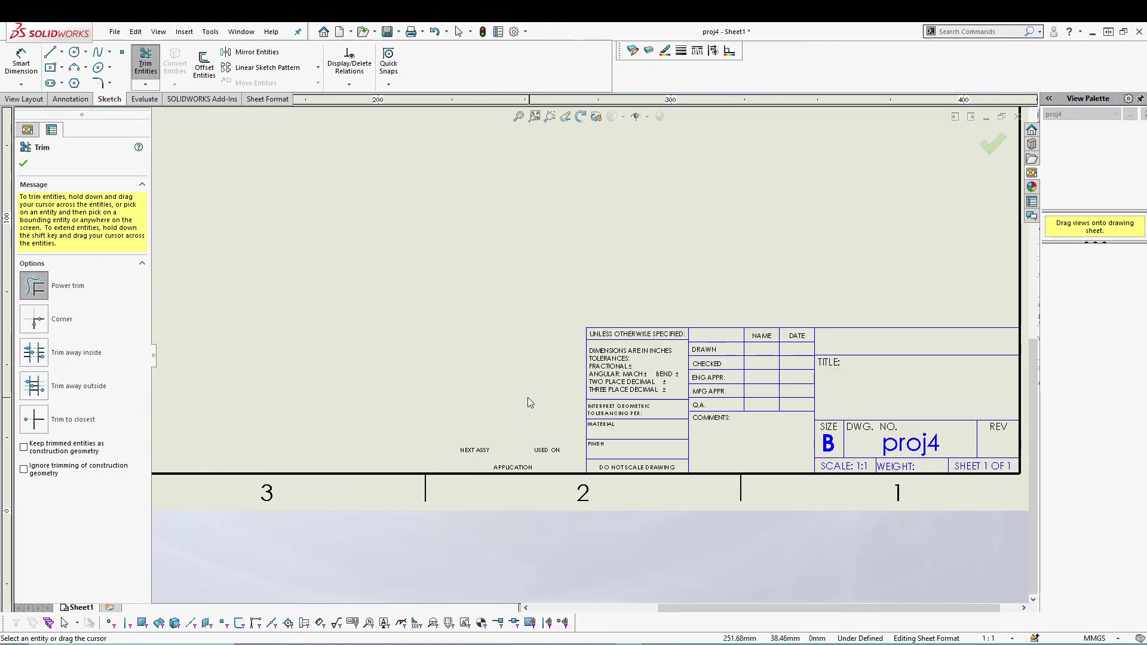
click(145, 63)
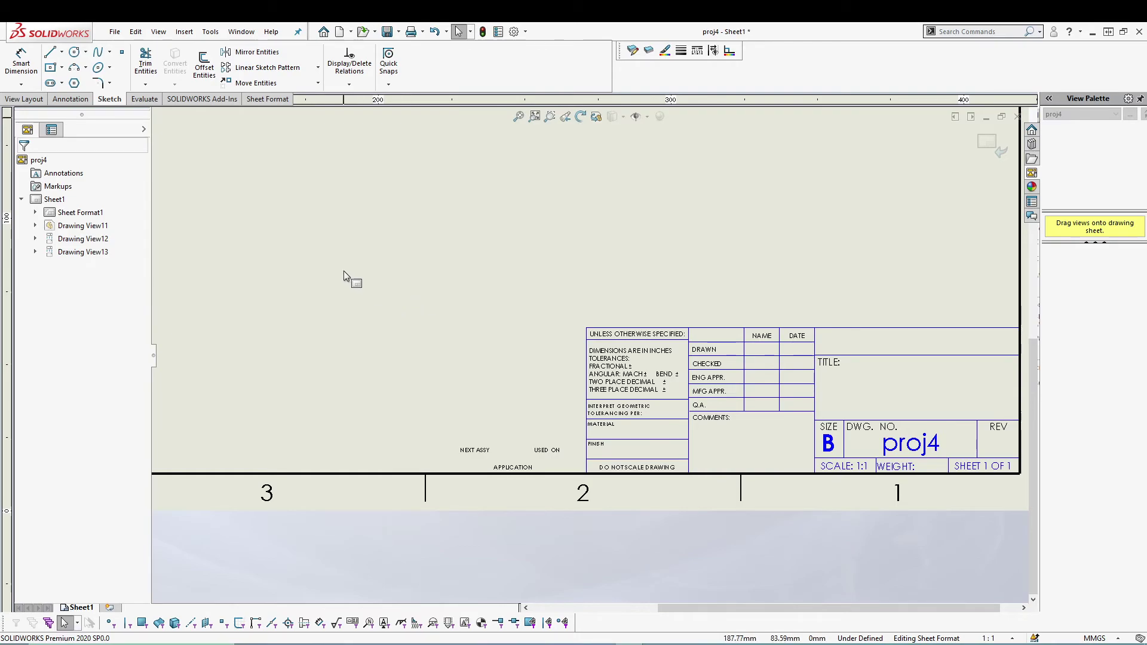
Delete the NEXT ASSY, USED ON and APPLICATION notes, then view the whole sheet.
click(476, 451)
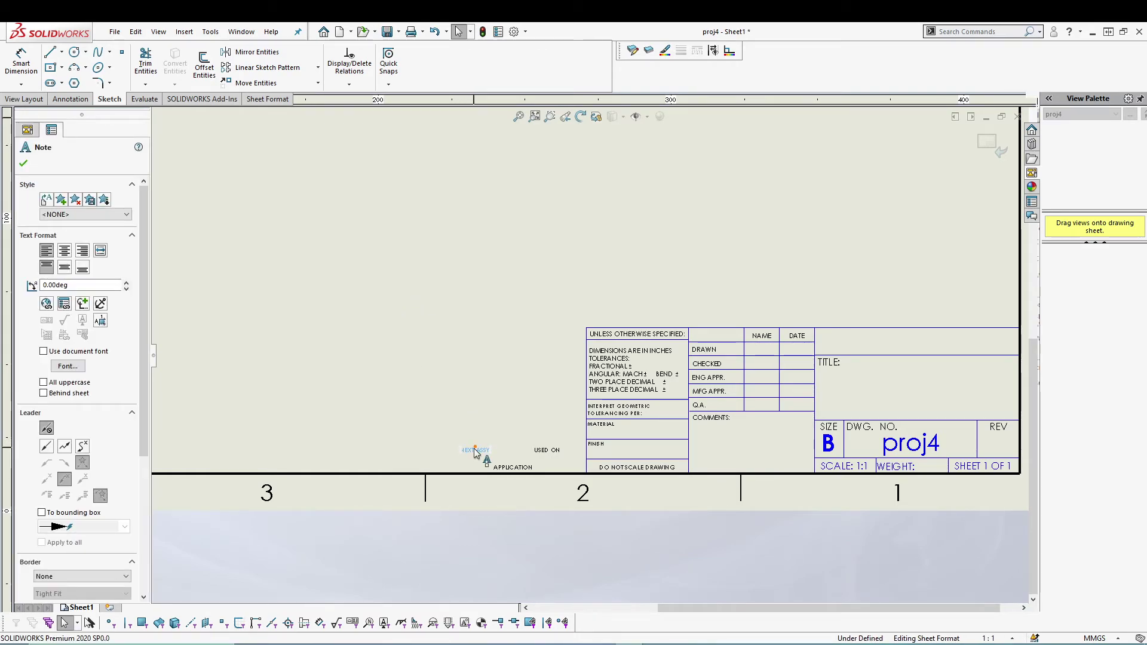
ctrl+click(538, 452)
ctrl+click(528, 468)
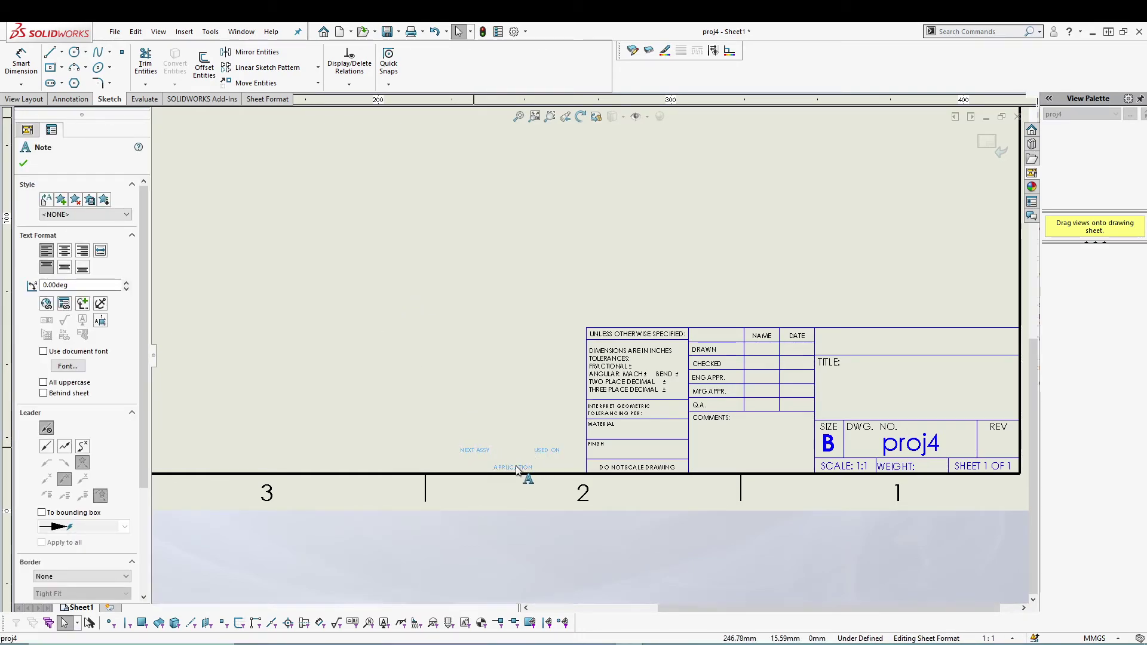
key(Delete)
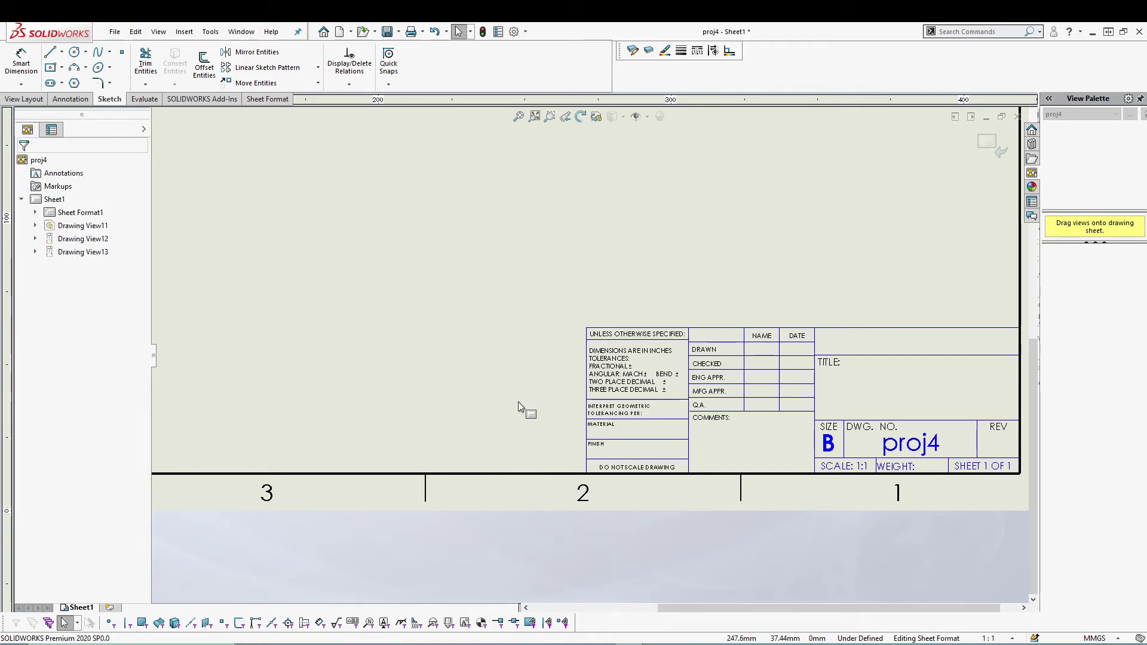
scroll(526, 401, up, 5)
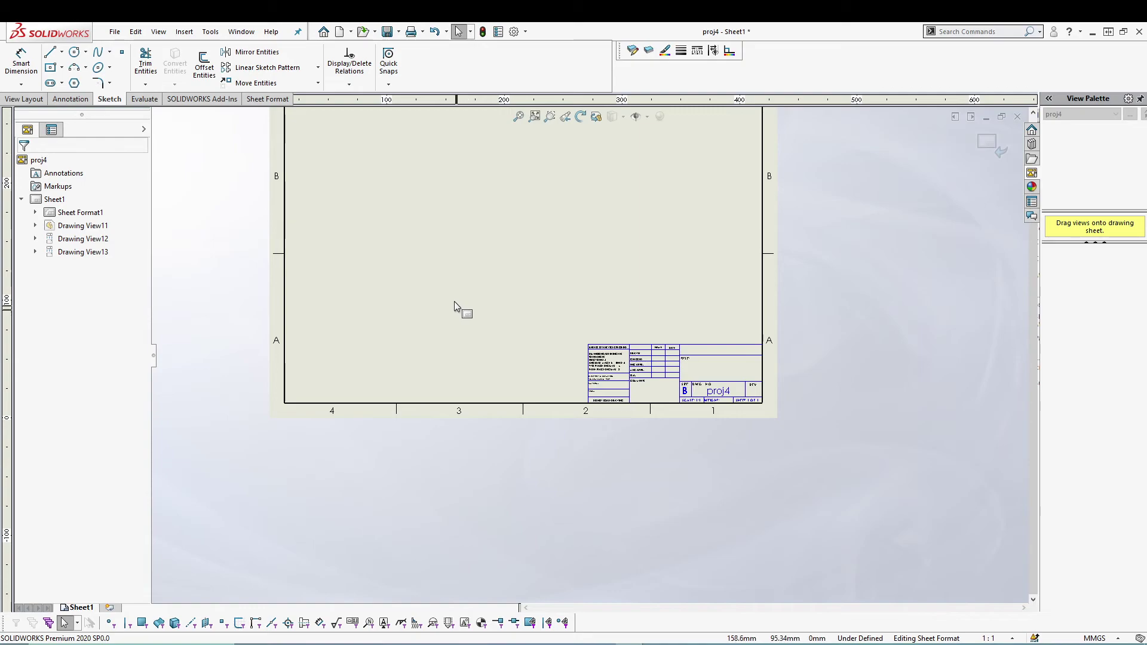
ctrl+middle_drag(453, 250, 503, 383)
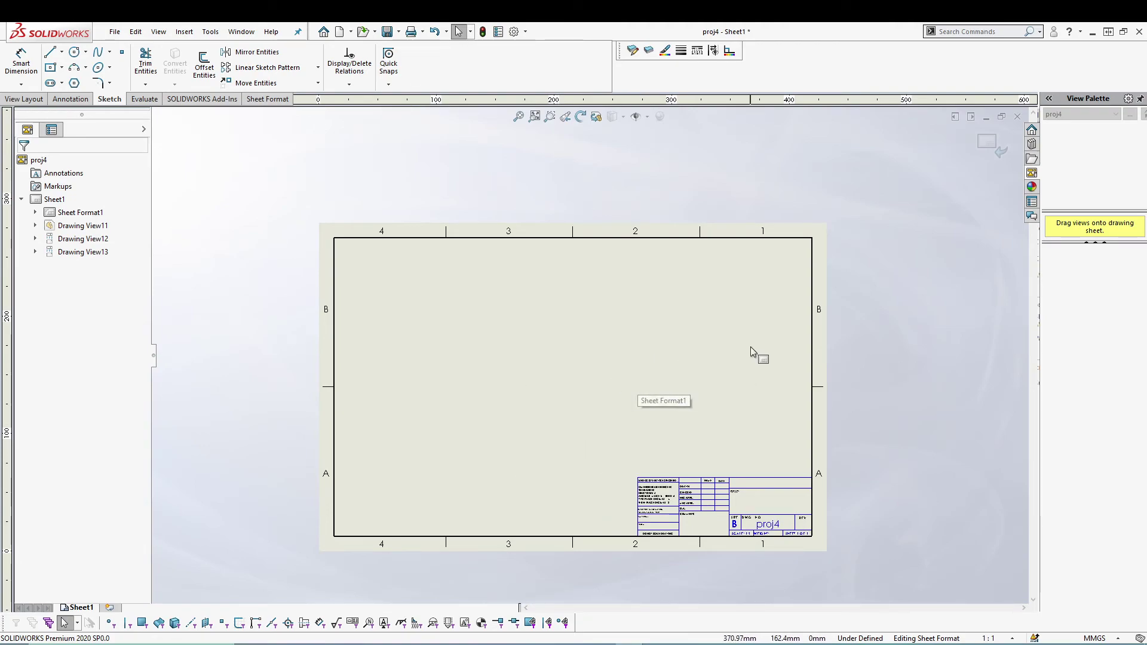
Exit Edit Sheet Format via the Confirmation Corner to return to the drawing views.
click(985, 144)
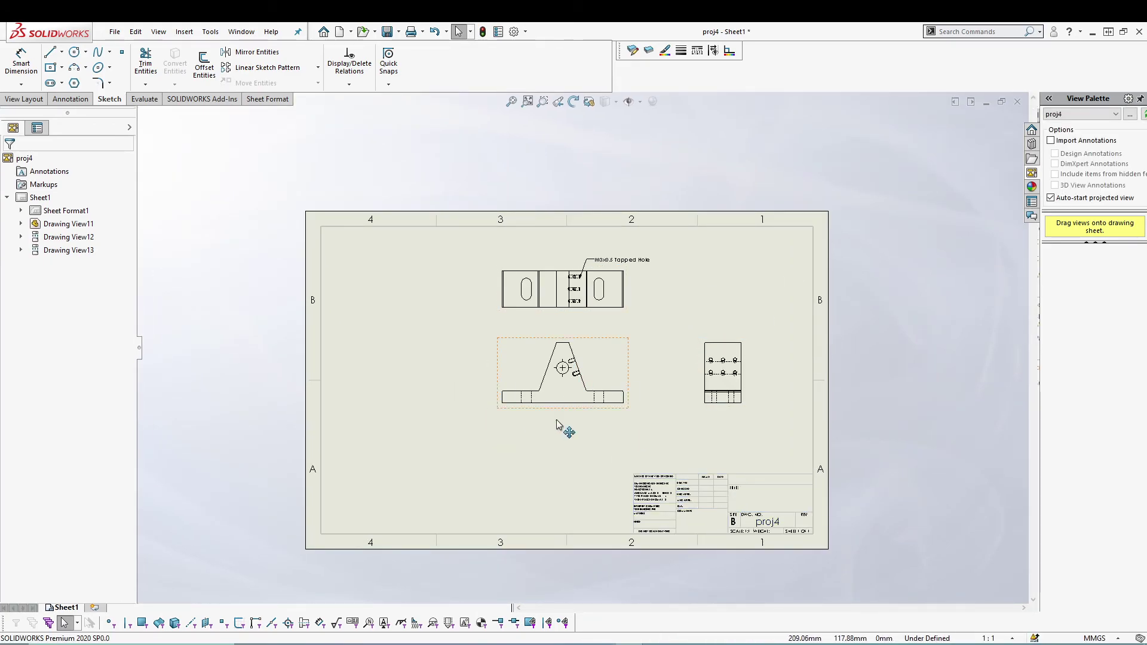